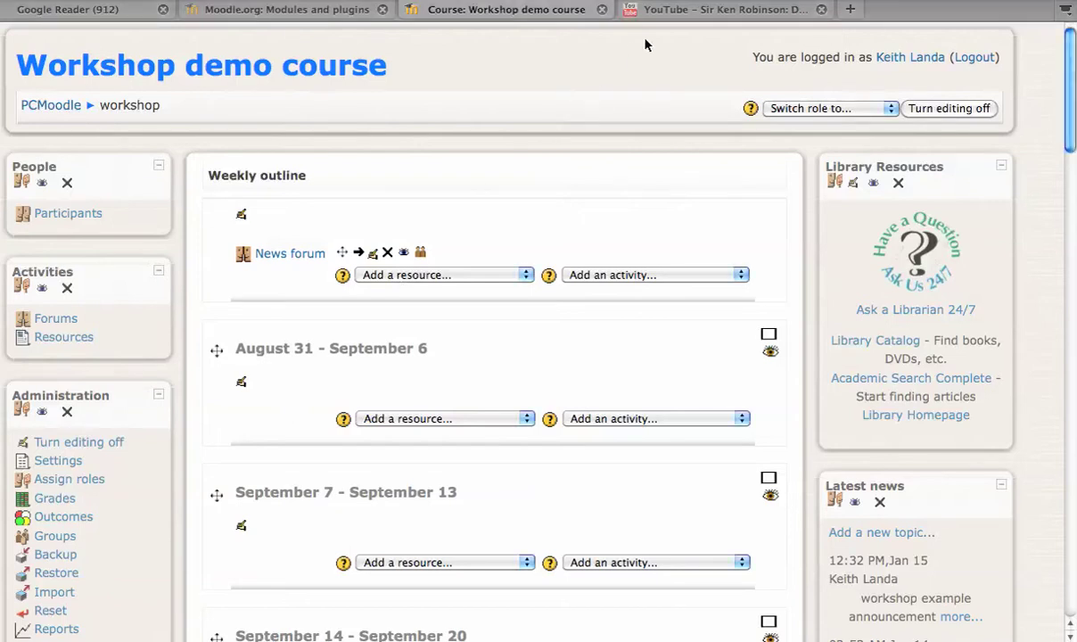
Switch to the YouTube page and copy the URL of the "Do schools kill creativity?" video
{"action": "left_click", "coordinate": [692, 12]}
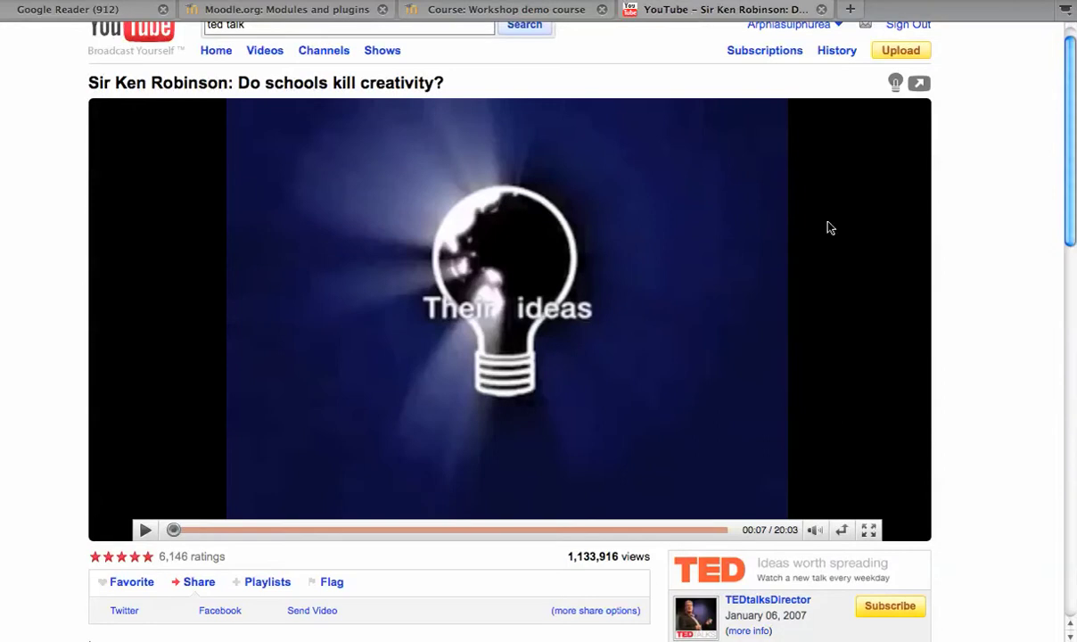
{"action": "scroll", "coordinate": [978, 347], "scroll_direction": "down", "scroll_amount": 3}
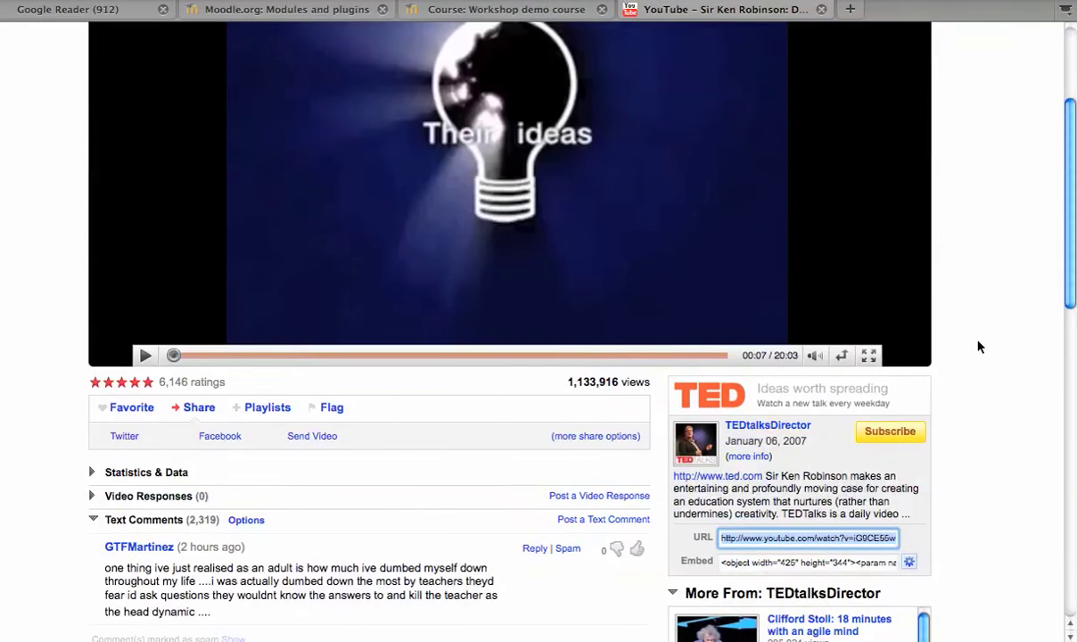
{"action": "left_click", "coordinate": [767, 539]}
Switch back to the Moodle course and add a forum activity to the August 31 - September 6 week
{"action": "left_click", "coordinate": [562, 14]}
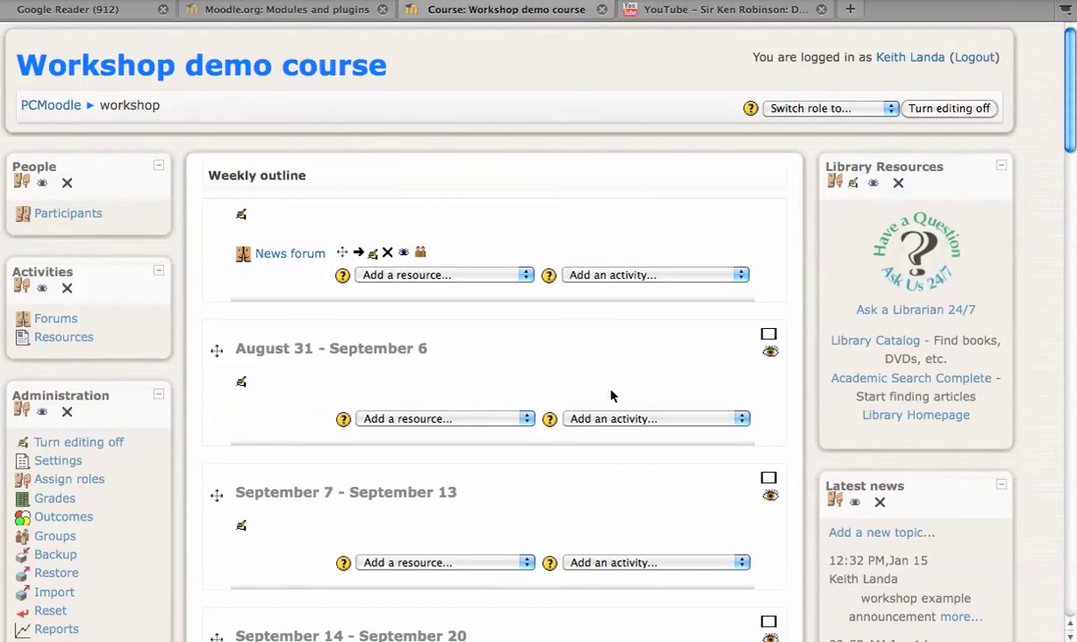
{"action": "left_click", "coordinate": [633, 421]}
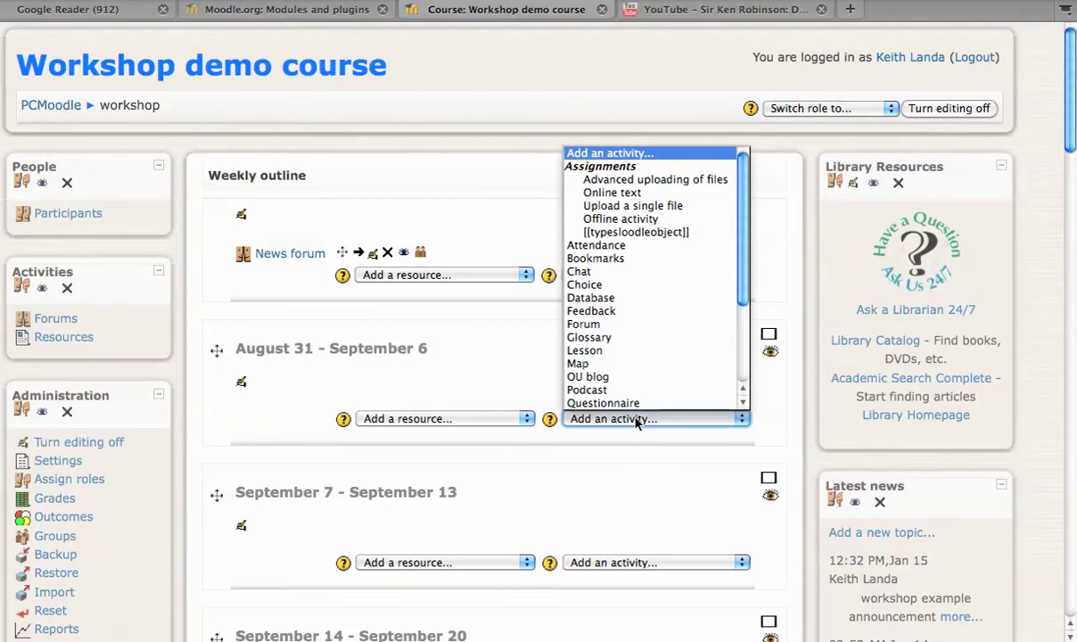
{"action": "left_click", "coordinate": [610, 326]}
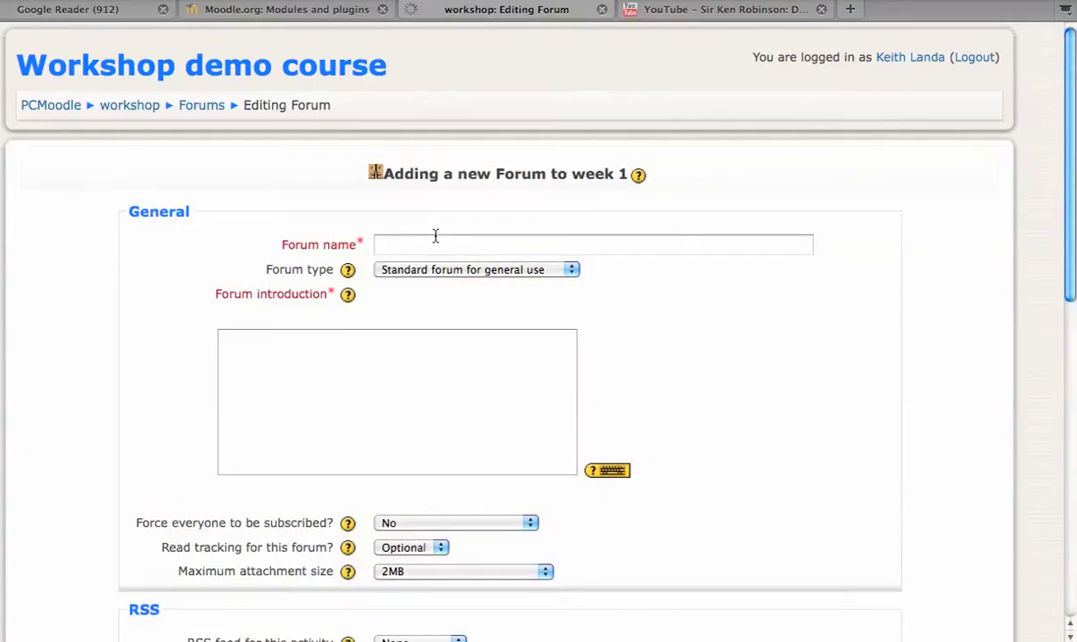
Name the forum "Schools and creativity" and set its type to "A single simple discussion"
{"action": "left_click", "coordinate": [435, 243]}
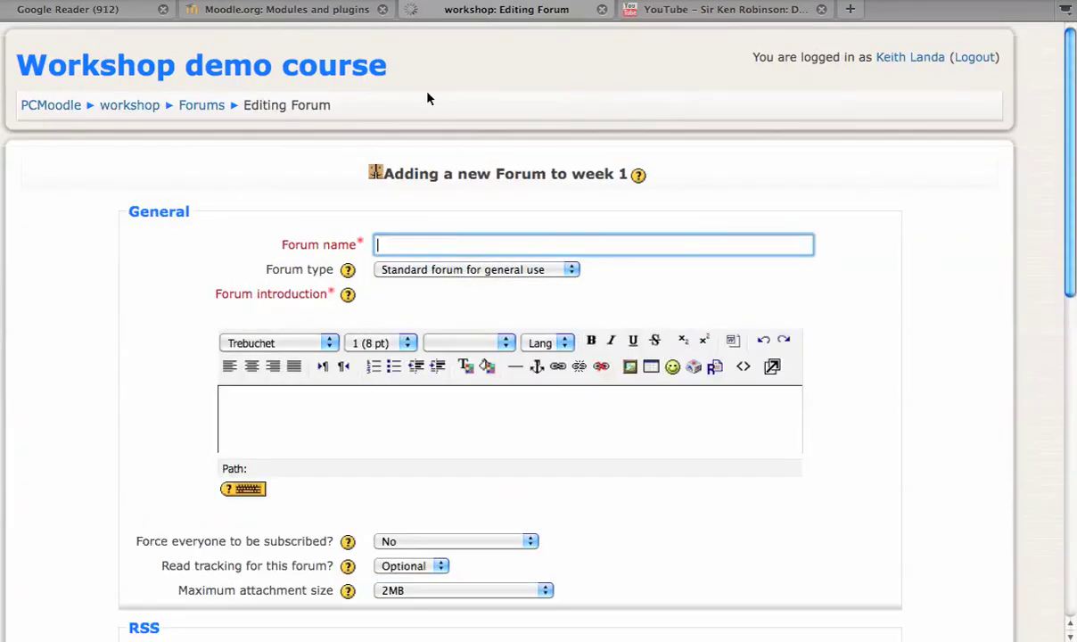
{"action": "type", "text": "Schools and cr"}
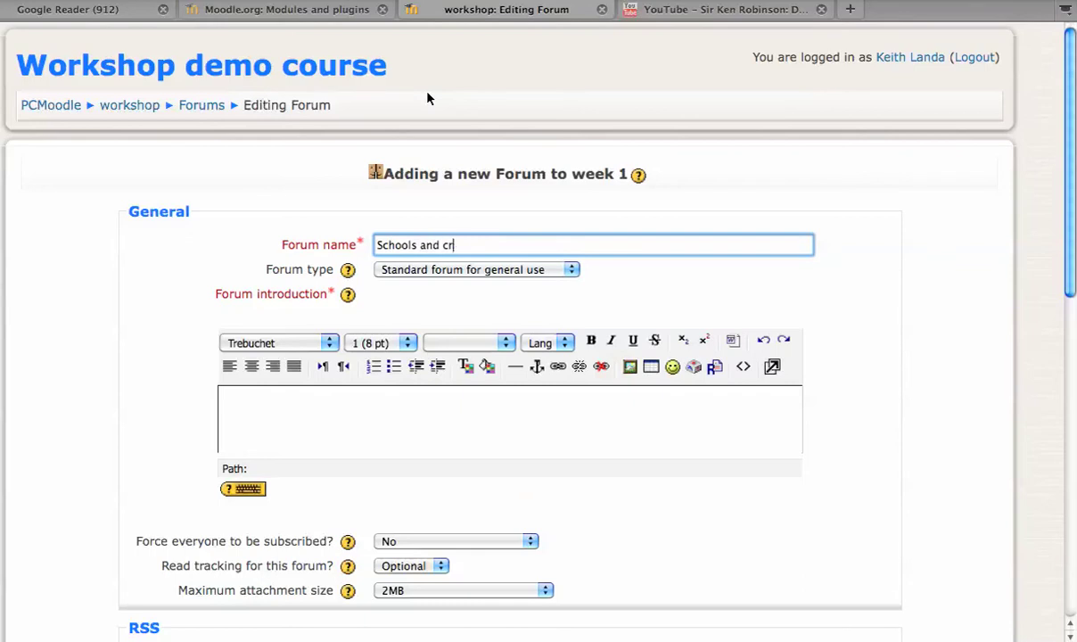
{"action": "type", "text": "eativity"}
{"action": "left_click", "coordinate": [533, 271]}
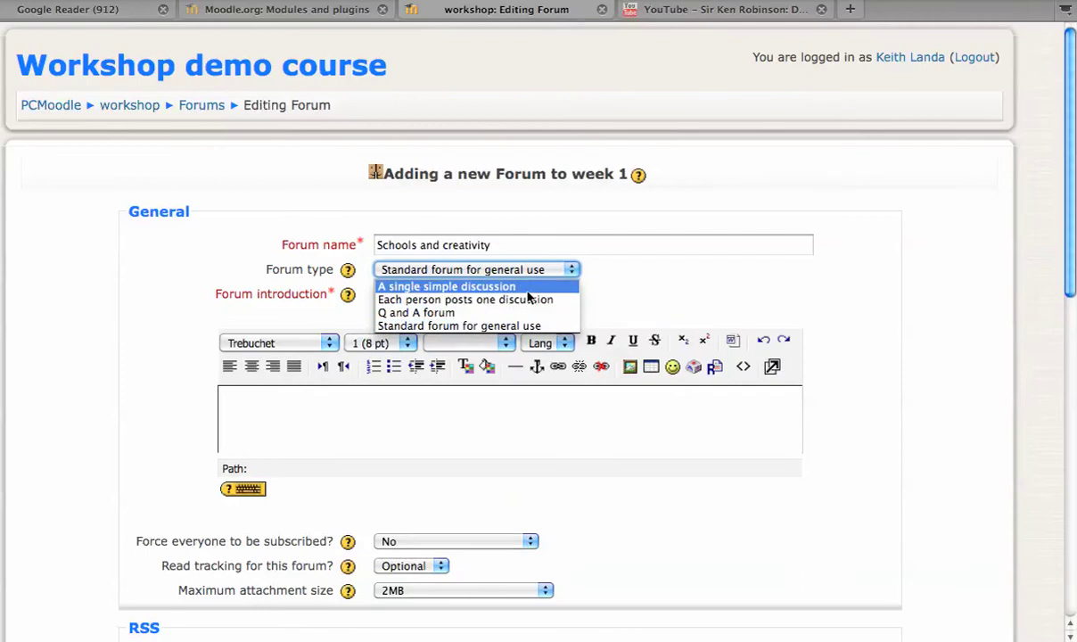
{"action": "left_click", "coordinate": [527, 289]}
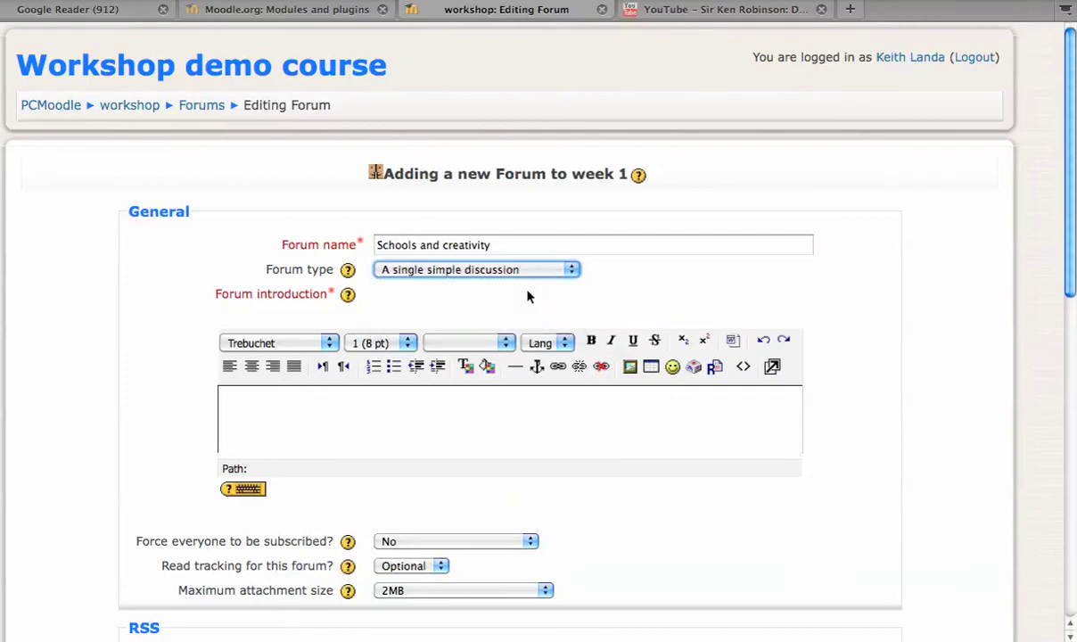
Begin the forum introduction with the line "Watch this video:" followed by the line "Schools and creativity"
{"action": "left_click", "coordinate": [339, 402]}
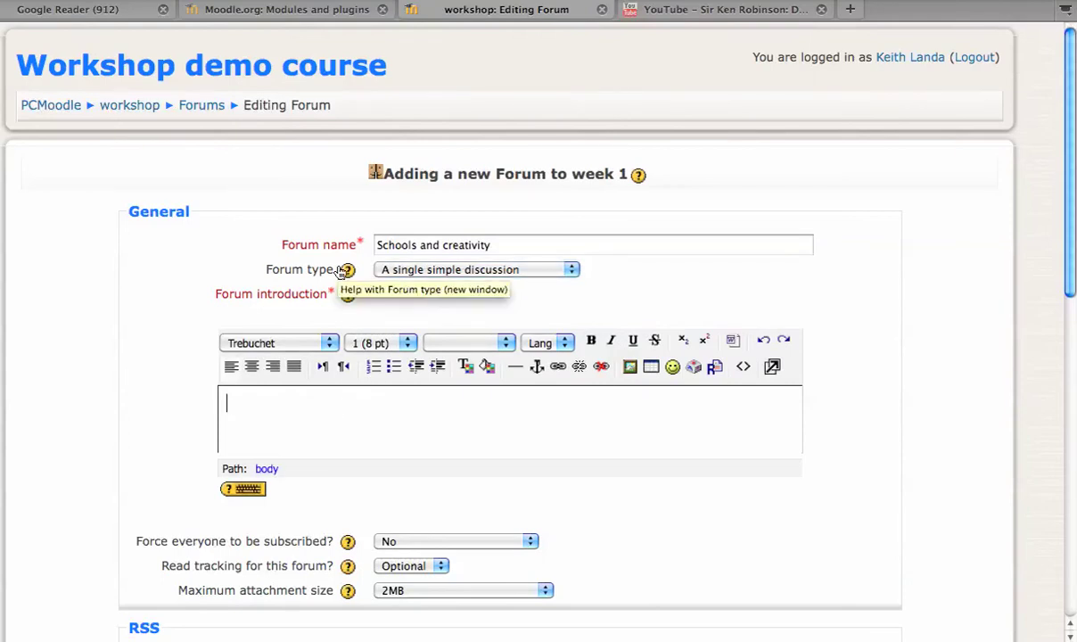
{"action": "type", "text": "W"}
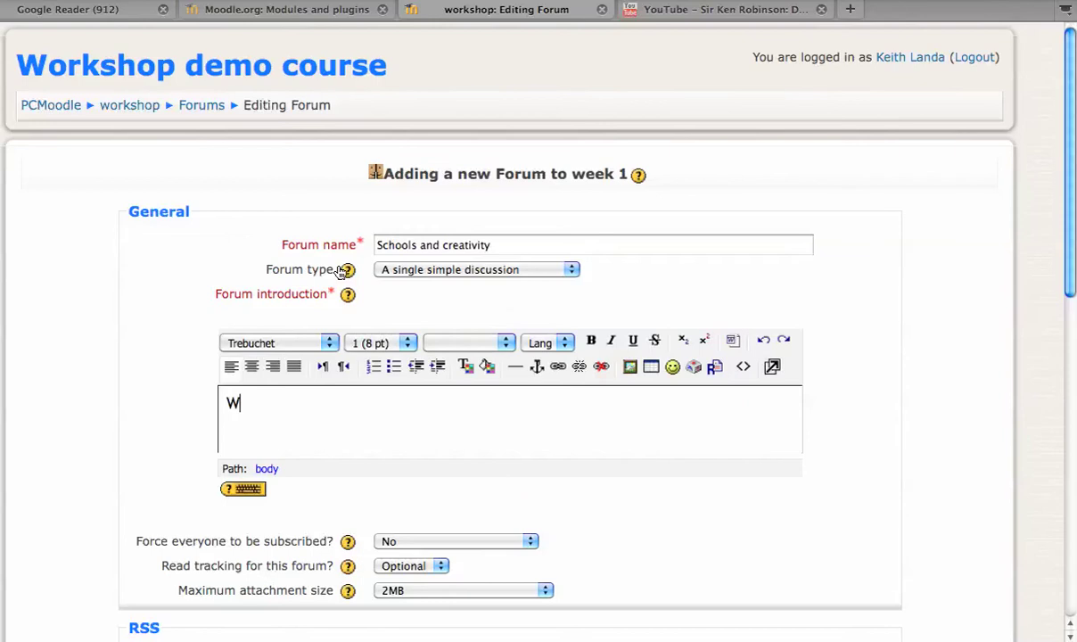
{"action": "type", "text": "atch this video"}
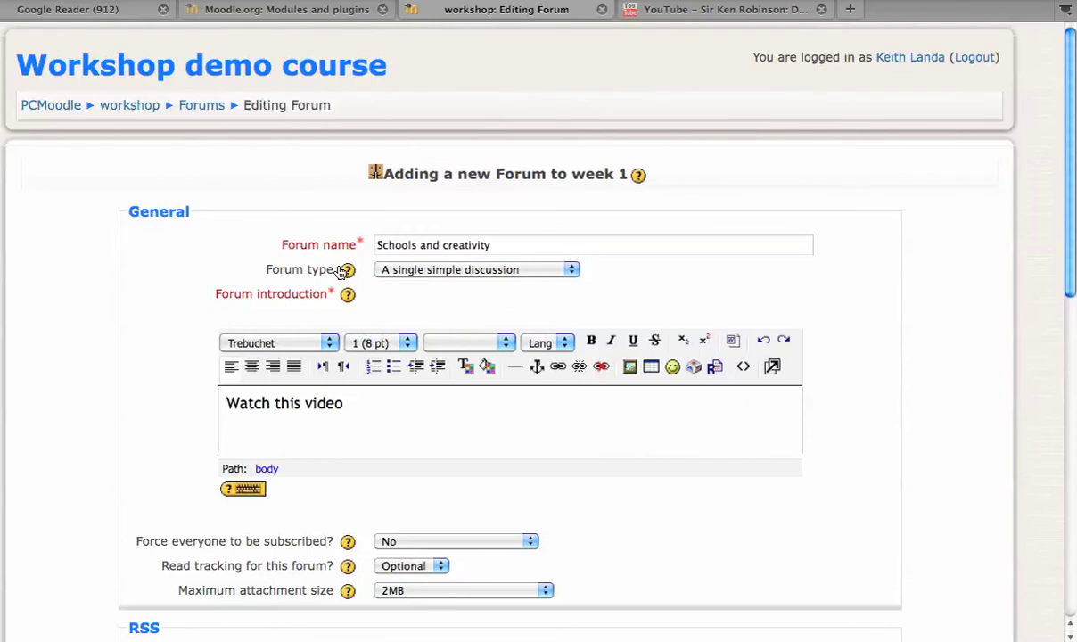
{"action": "type", "text": ":"}
{"action": "key", "text": "Return"}
{"action": "type", "text": "Schools and creativity"}
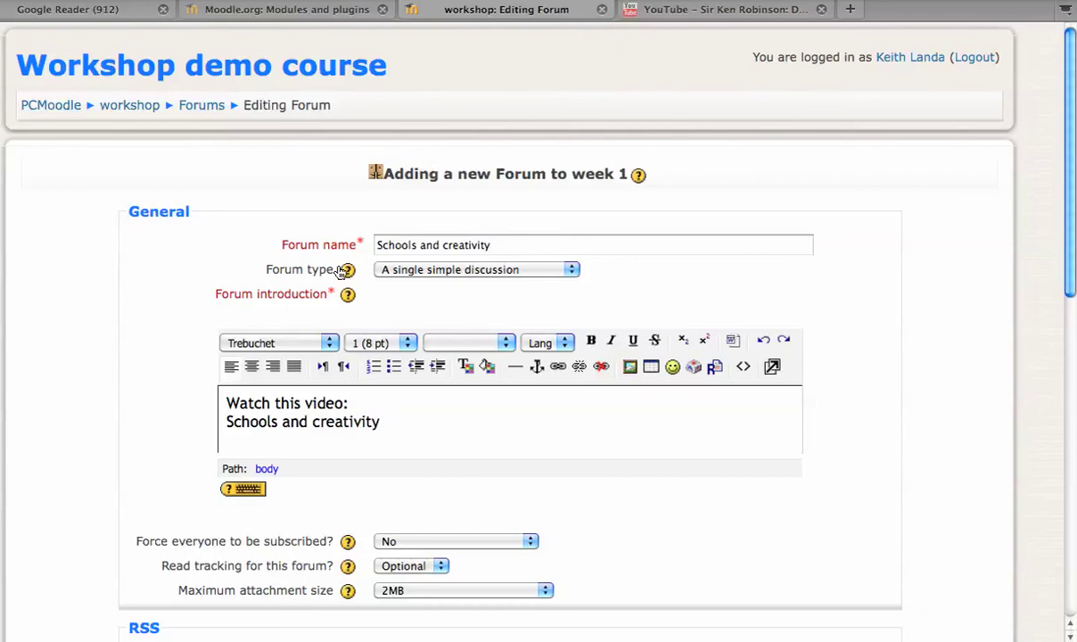
{"action": "key", "text": "Return"}
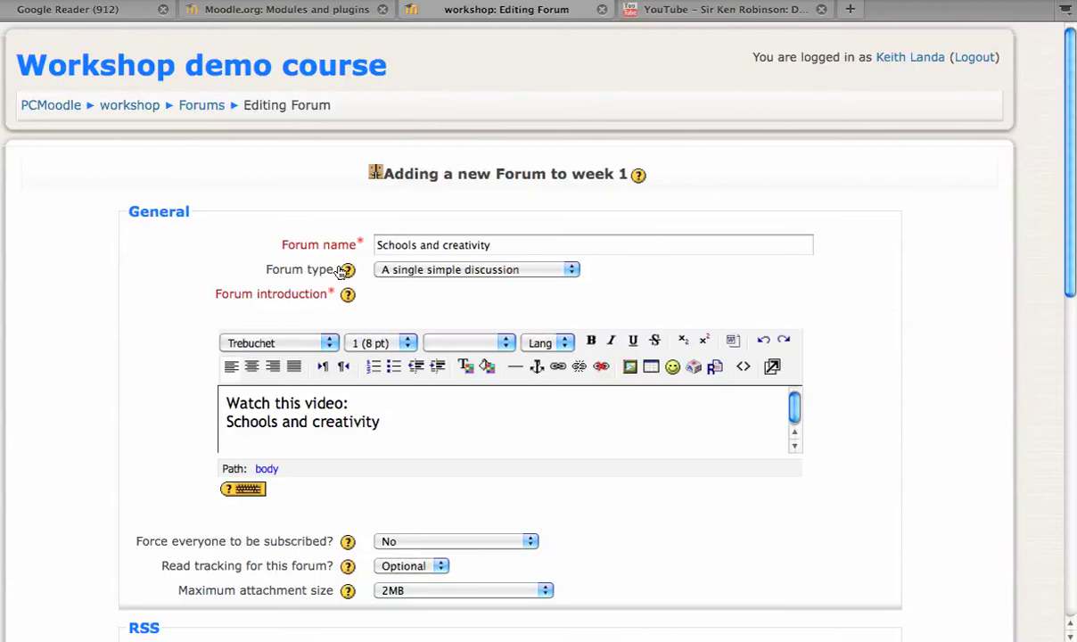
Add the line "and discuss the following questions." to the forum introduction
{"action": "type", "text": "and a"}
{"action": "key", "text": "BackSpace"}
{"action": "type", "text": "discuss "}
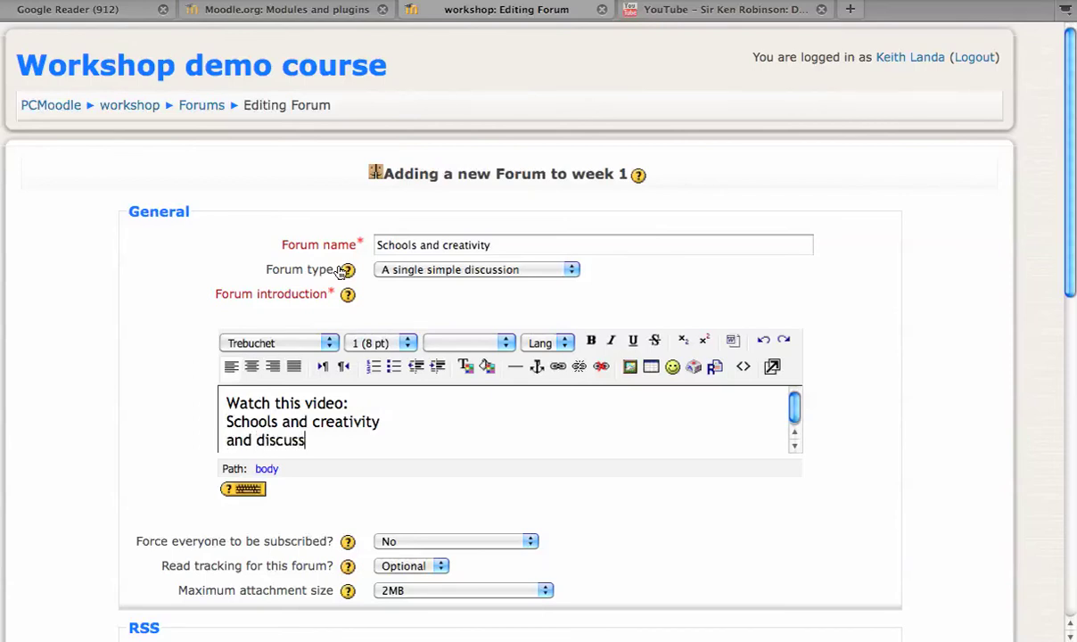
{"action": "type", "text": "the following question"}
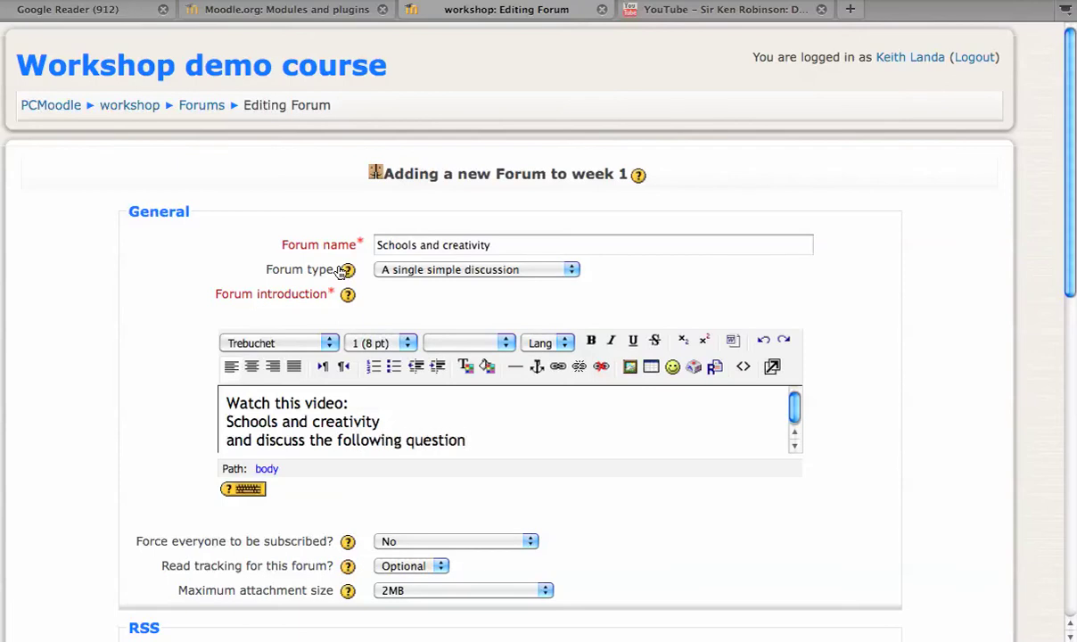
{"action": "type", "text": "s:"}
{"action": "key", "text": "BackSpace"}
{"action": "type", "text": "."}
{"action": "key", "text": "Return"}
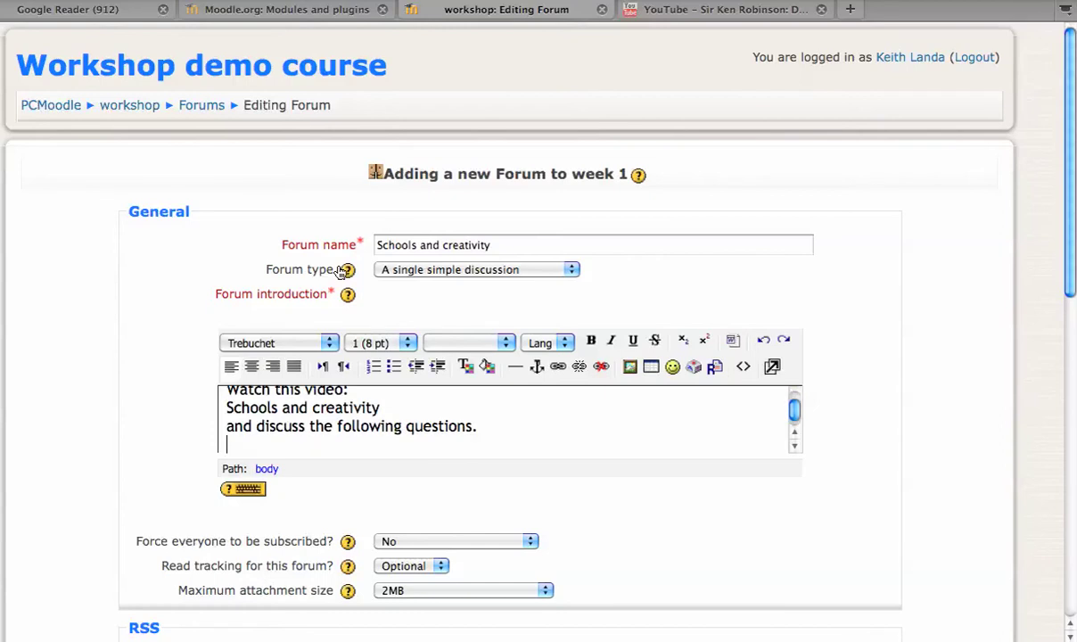
Add two numbered questions to the introduction: "1. How do schools inhibit creativity?" and "2. What can be done?"
{"action": "type", "text": "1. How do sc"}
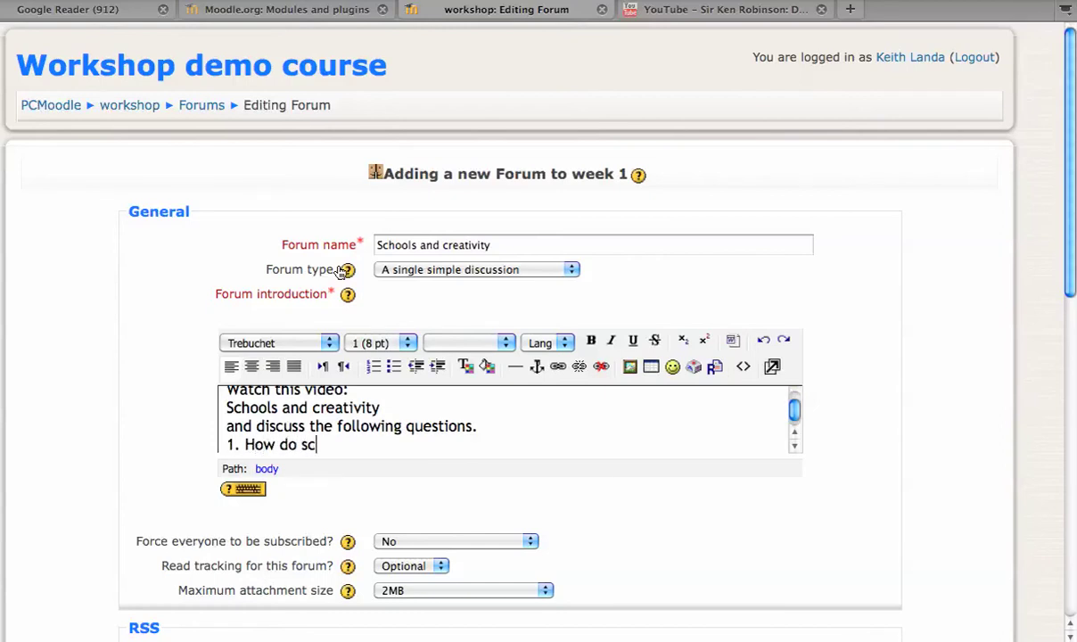
{"action": "type", "text": "hools inhibit creative"}
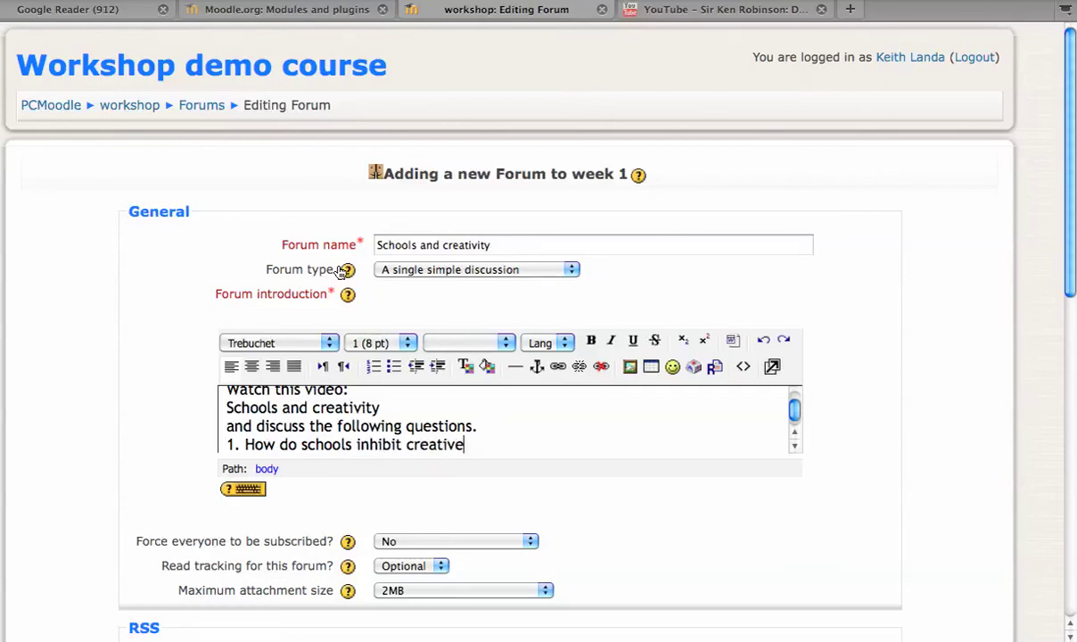
{"action": "key", "text": "BackSpace"}
{"action": "type", "text": "ity?"}
{"action": "key", "text": "Return"}
{"action": "type", "text": "W"}
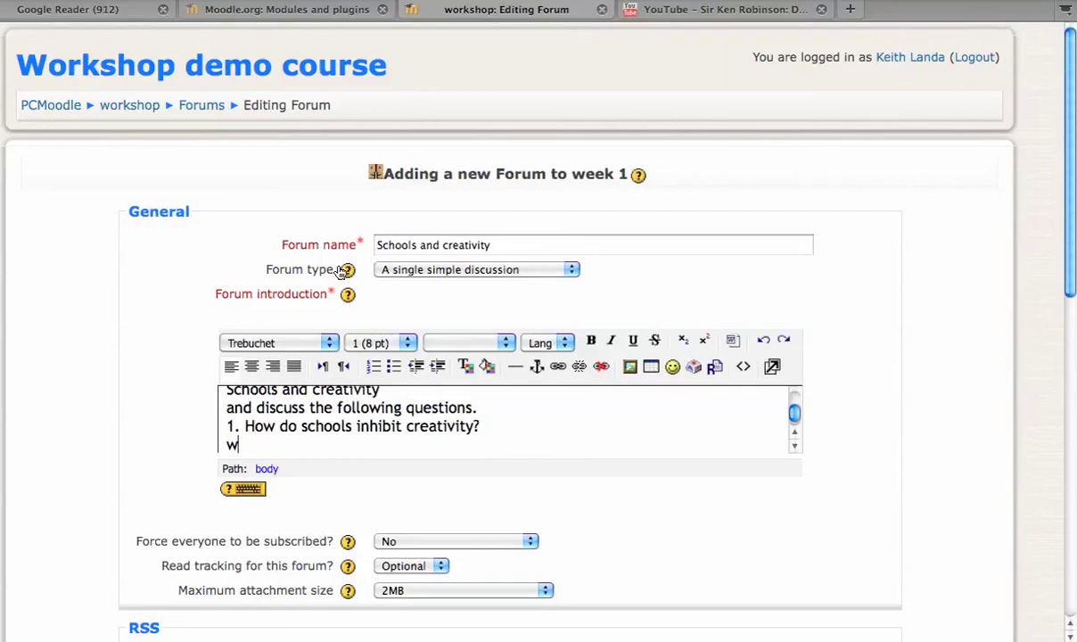
{"action": "key", "text": "BackSpace"}
{"action": "type", "text": "2. What can be done?"}
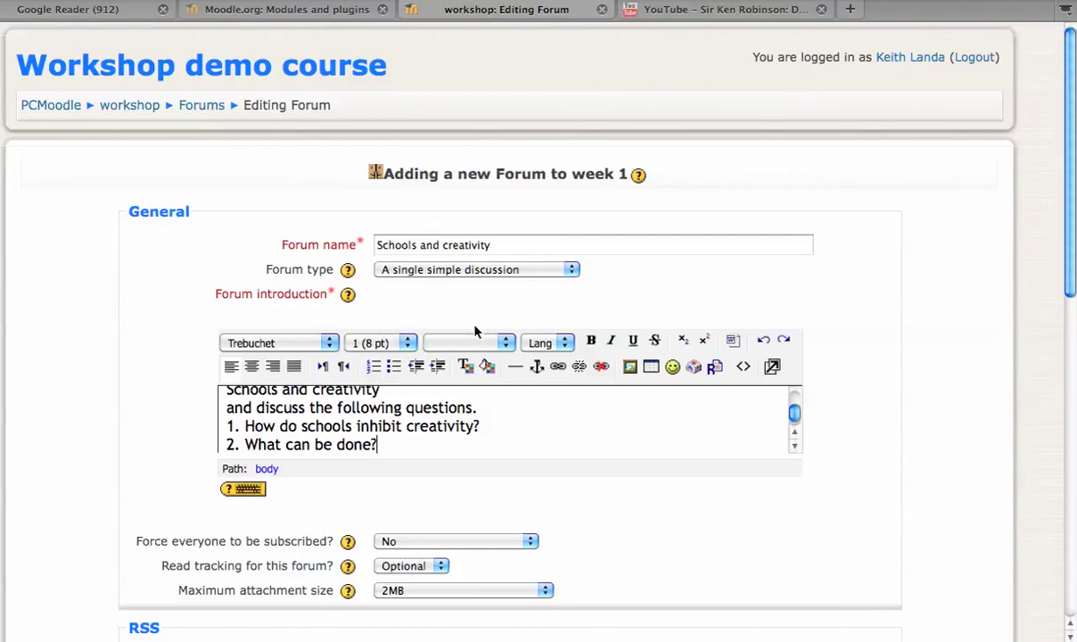
{"action": "scroll", "coordinate": [529, 424], "scroll_direction": "up", "scroll_amount": 1}
{"action": "scroll", "coordinate": [529, 423], "scroll_direction": "up", "scroll_amount": 1}
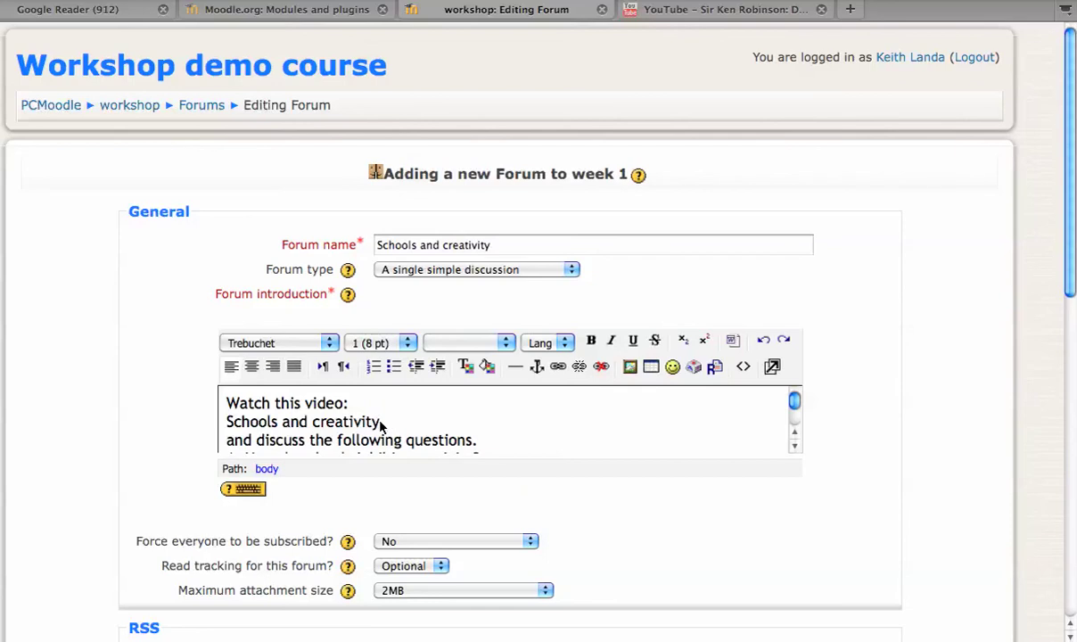
{"action": "left_click_drag", "start_coordinate": [380, 423], "coordinate": [227, 423]}
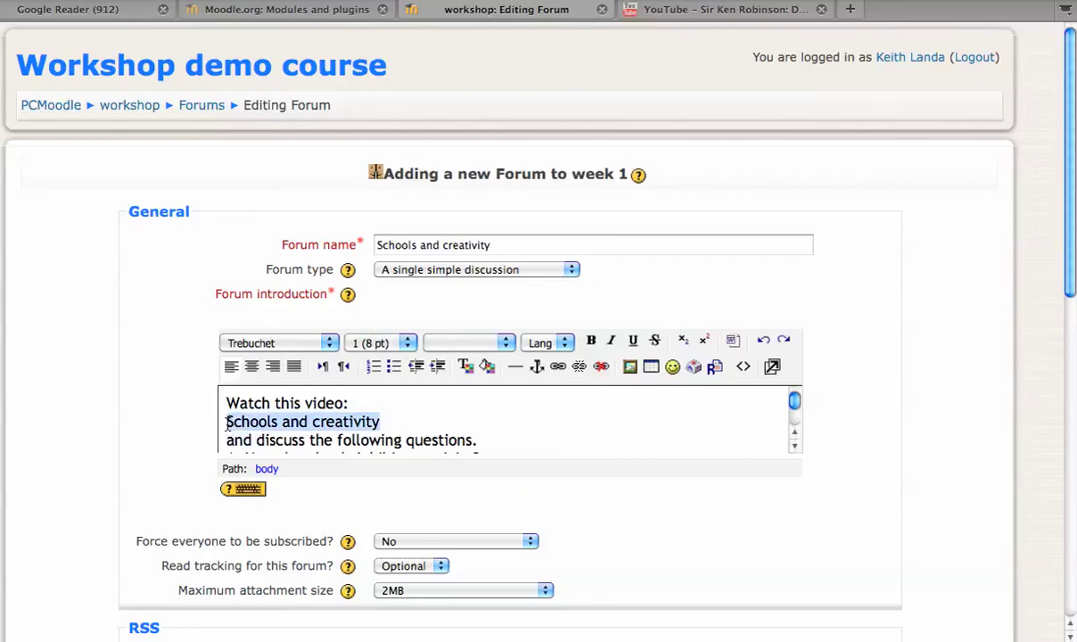
{"action": "left_click", "coordinate": [558, 367]}
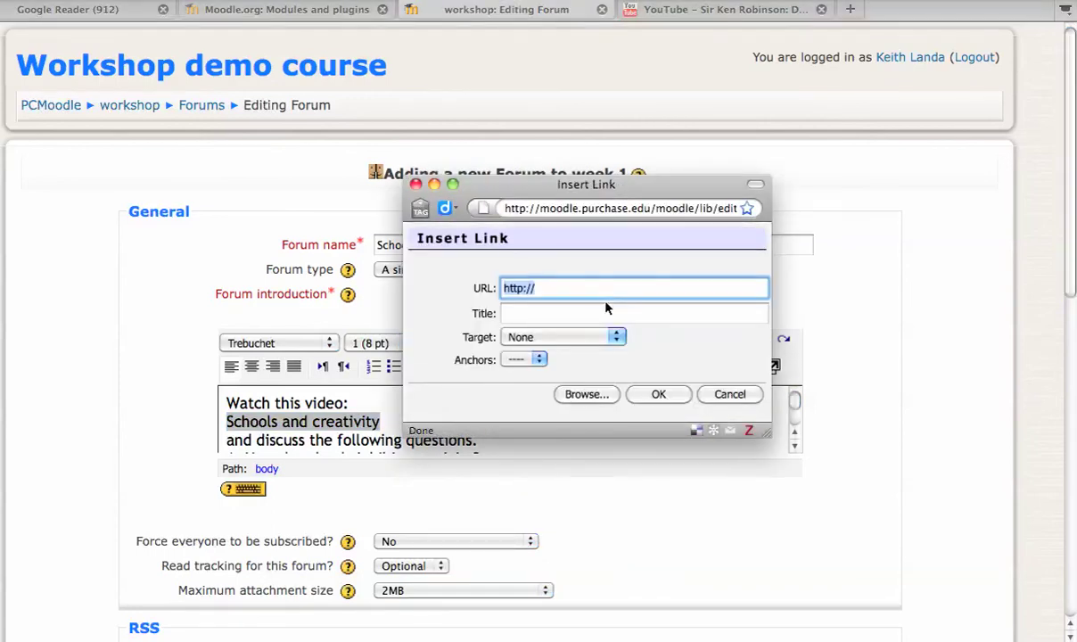
{"action": "type", "text": "http://www.youtube.com/watch?v=iG9CE55wbtY"}
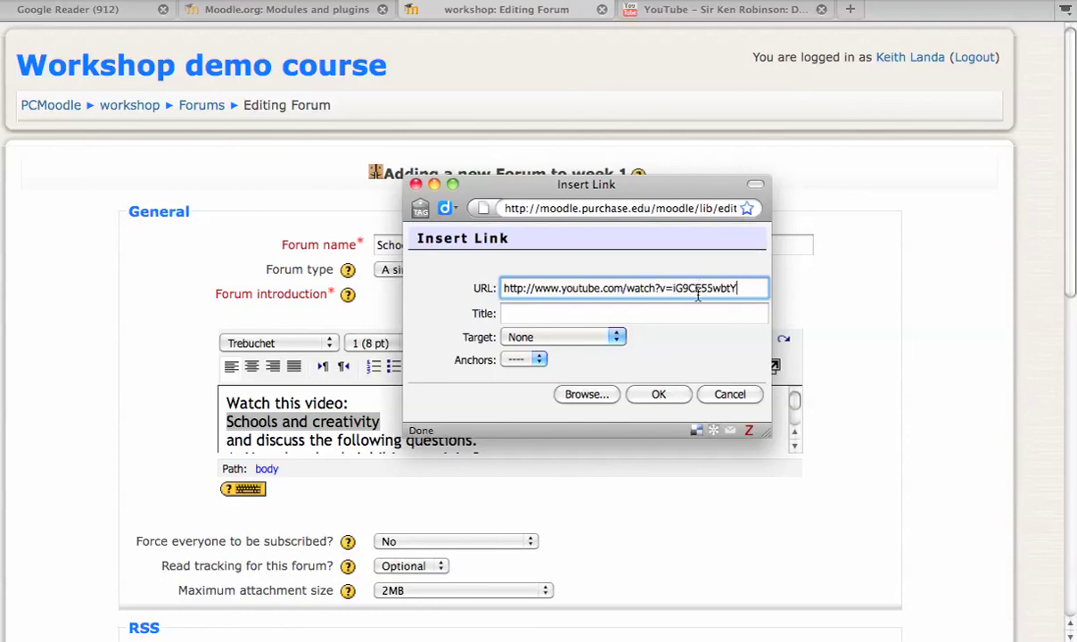
{"action": "left_click", "coordinate": [660, 394]}
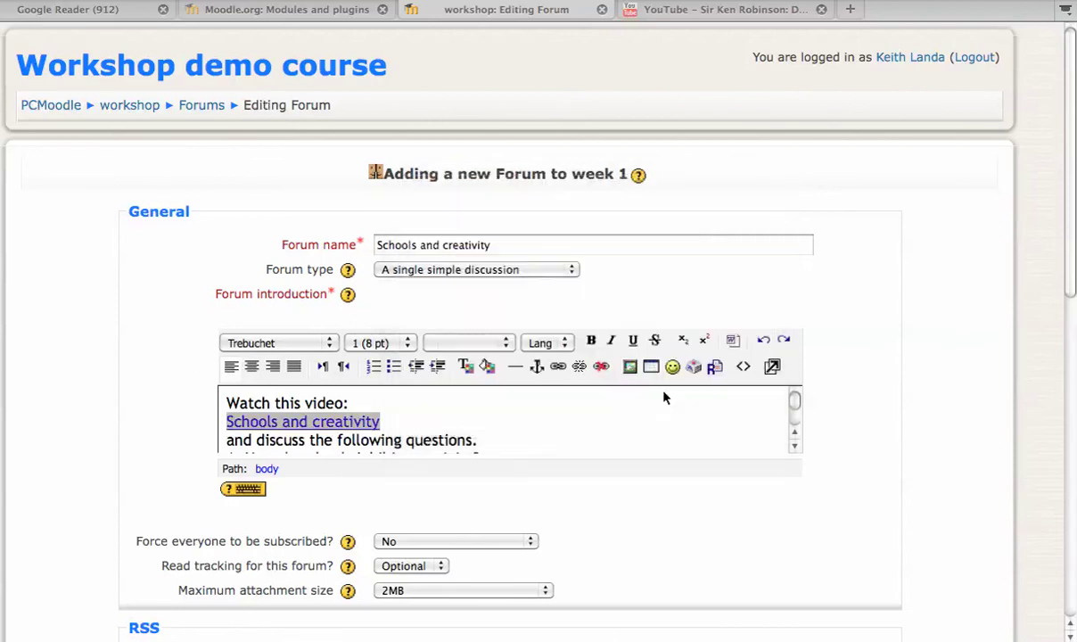
Save the new forum with its remaining settings at their defaults and display it
{"action": "scroll", "coordinate": [848, 431], "scroll_direction": "down", "scroll_amount": 2}
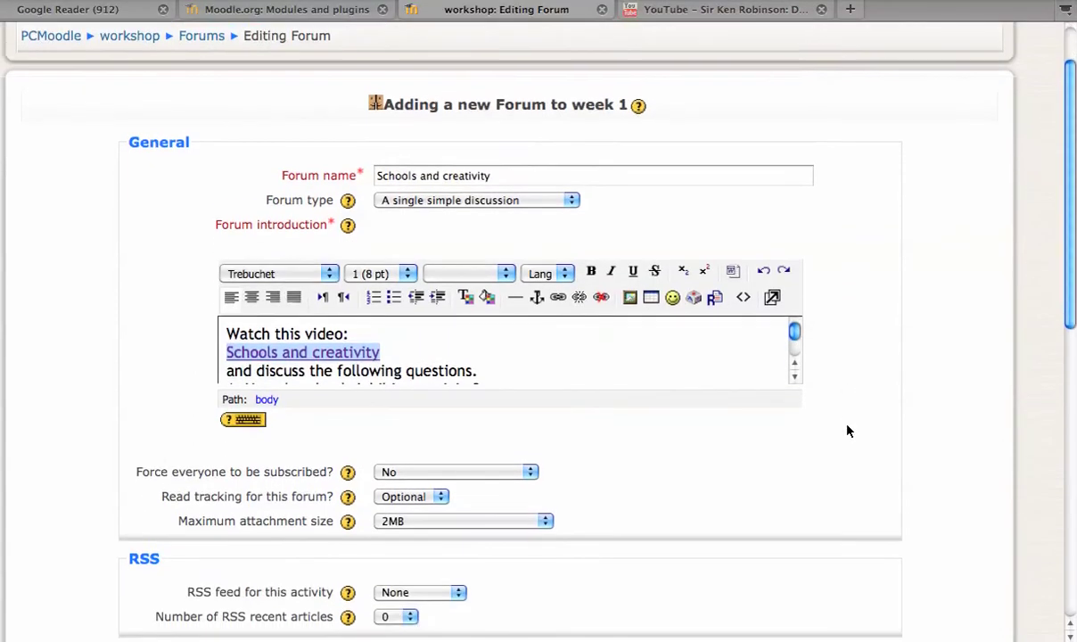
{"action": "scroll", "coordinate": [453, 489], "scroll_direction": "down", "scroll_amount": 5}
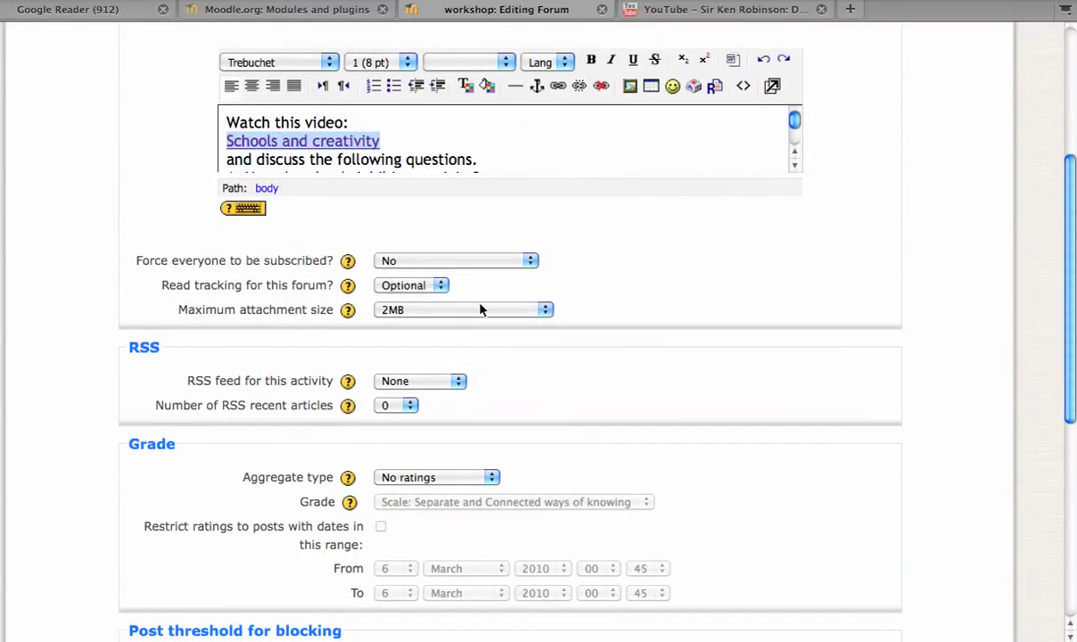
{"action": "scroll", "coordinate": [481, 309], "scroll_direction": "down", "scroll_amount": 3}
{"action": "scroll", "coordinate": [482, 310], "scroll_direction": "down", "scroll_amount": 6}
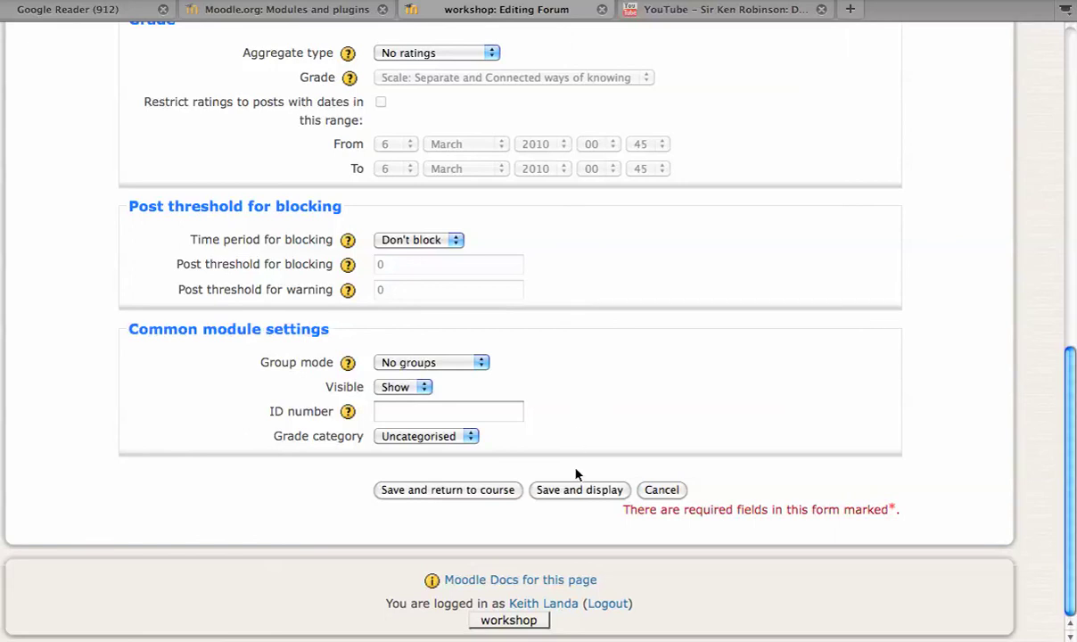
{"action": "left_click", "coordinate": [576, 490]}
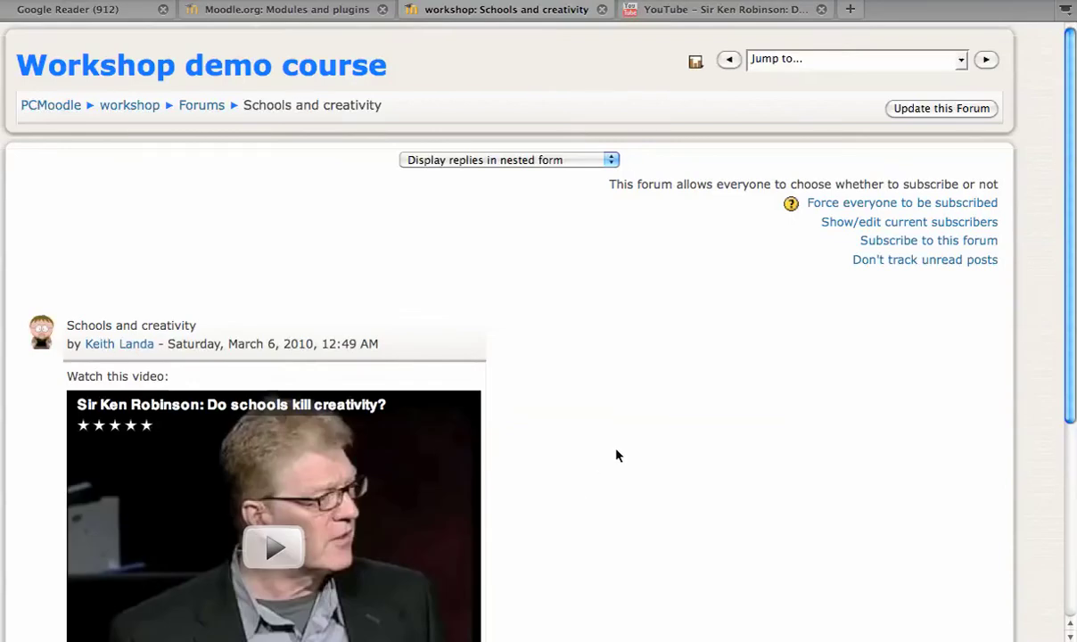
Review the forum's opening post and play its embedded video
{"action": "scroll", "coordinate": [639, 445], "scroll_direction": "down", "scroll_amount": 3}
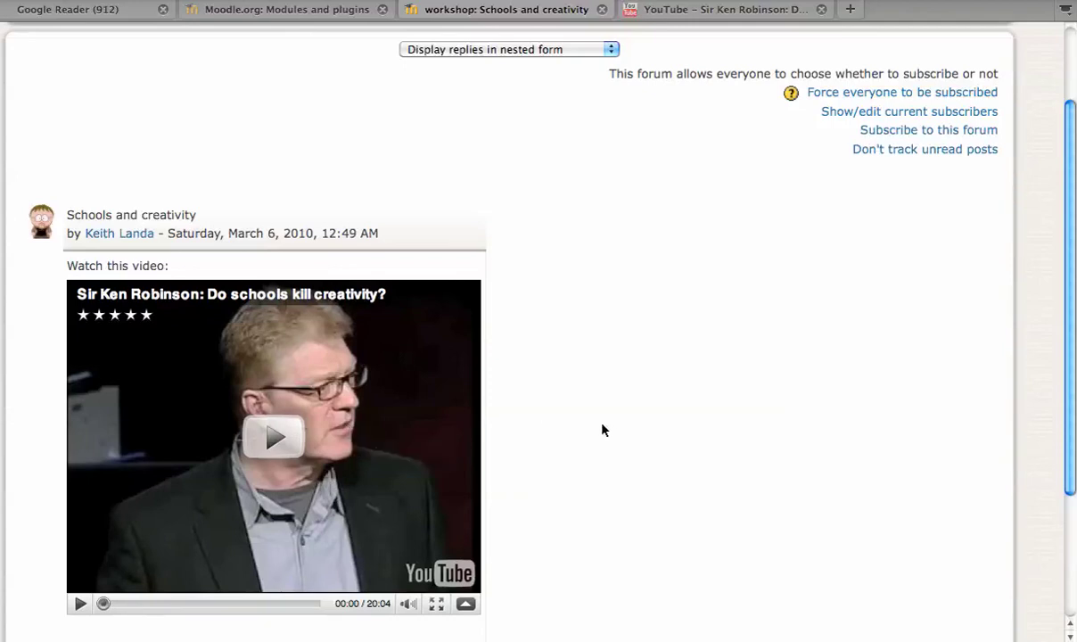
{"action": "scroll", "coordinate": [606, 430], "scroll_direction": "down", "scroll_amount": 3}
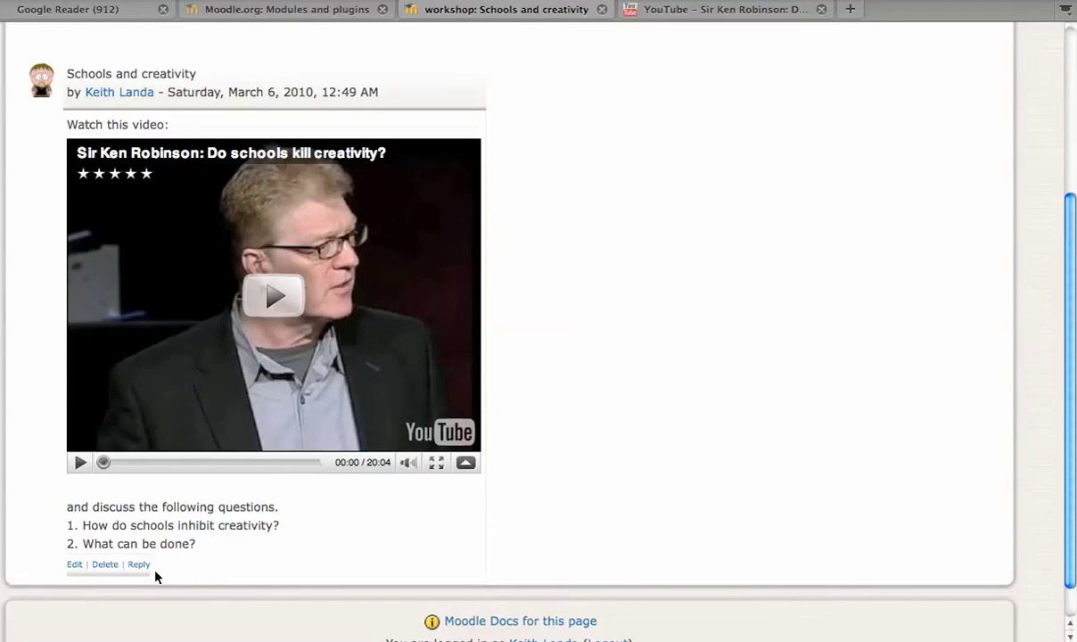
{"action": "left_click", "coordinate": [276, 303]}
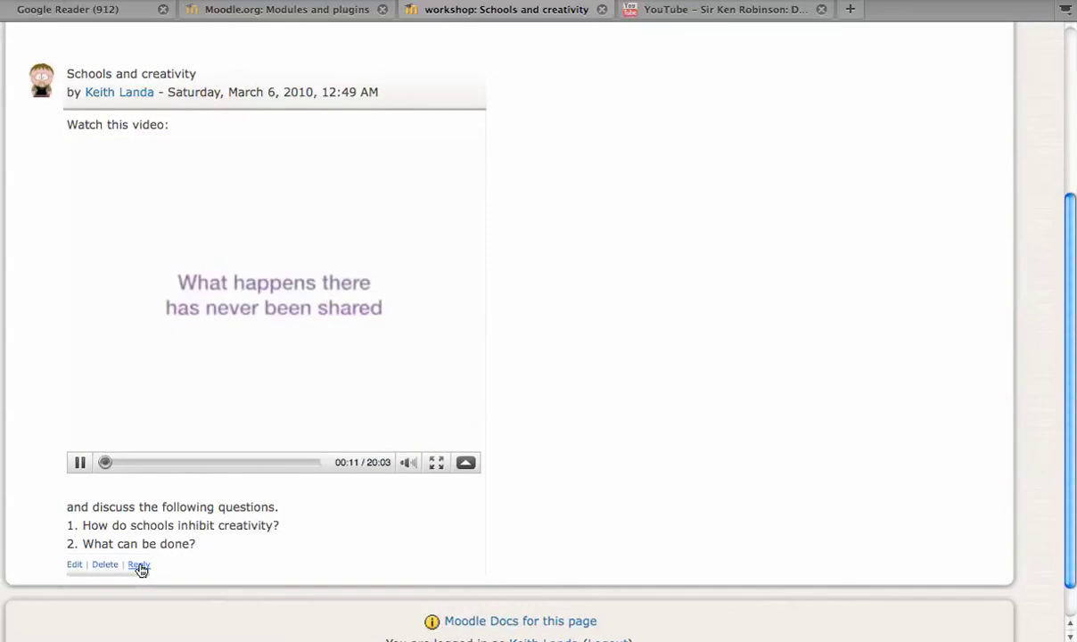
Reply to the opening post with the message "jfljfajfjlfja", post it to the forum, and view the discussion
{"action": "left_click", "coordinate": [139, 565]}
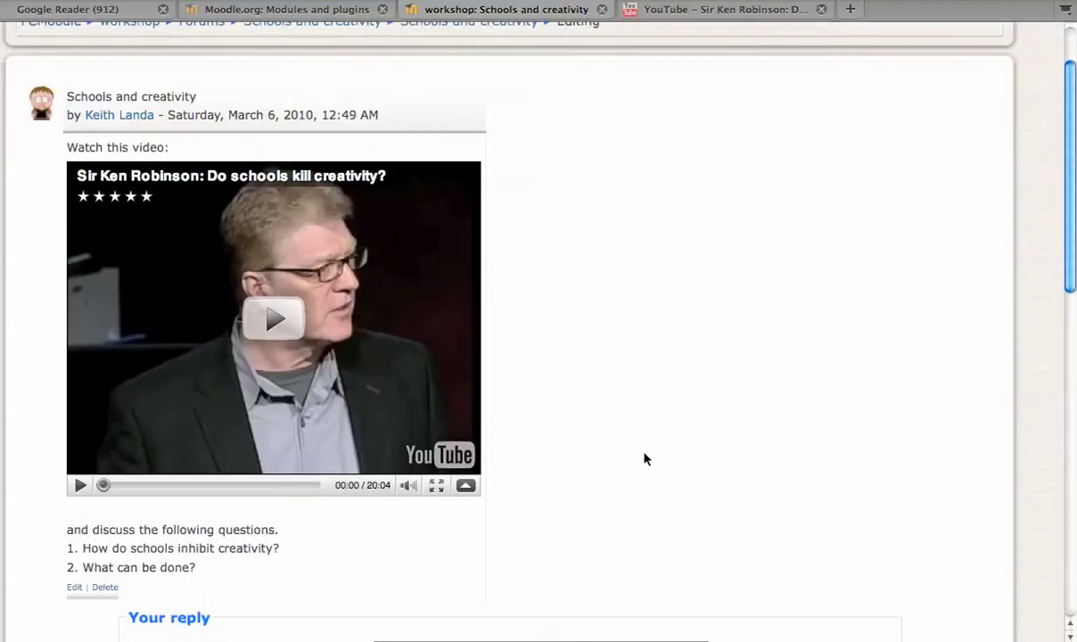
{"action": "scroll", "coordinate": [645, 456], "scroll_direction": "down", "scroll_amount": 5}
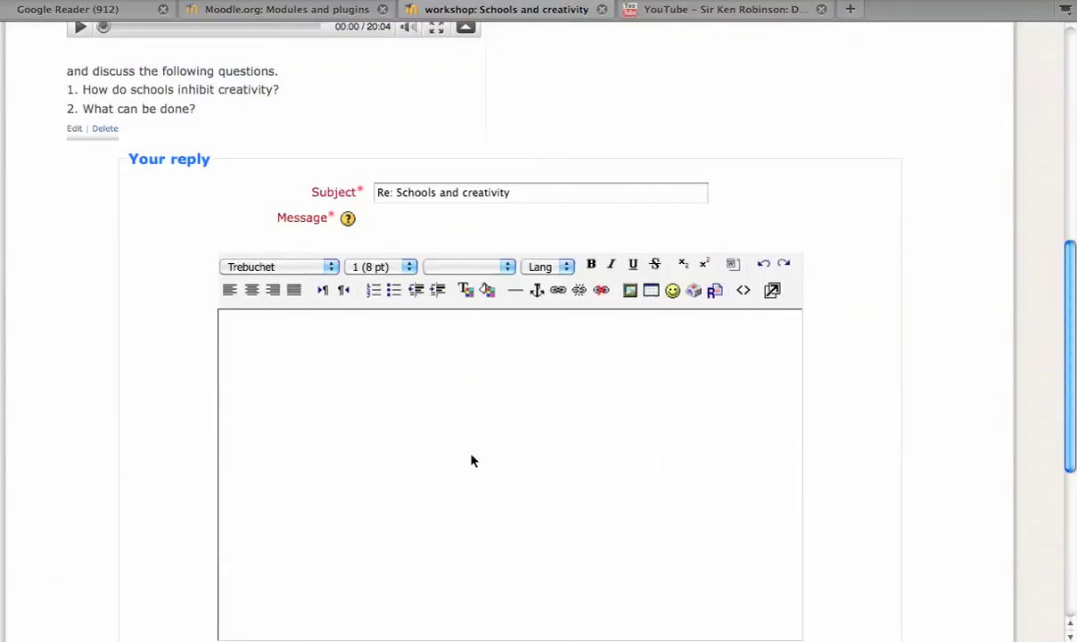
{"action": "left_click", "coordinate": [471, 459]}
{"action": "type", "text": "jfljfajfljfja"}
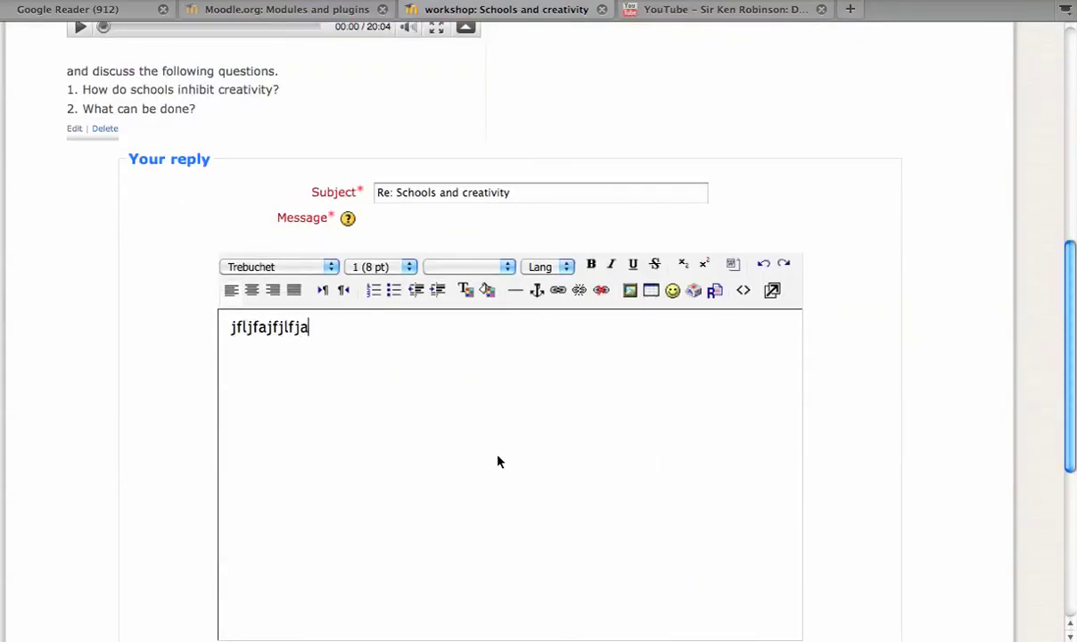
{"action": "scroll", "coordinate": [853, 442], "scroll_direction": "down", "scroll_amount": 8}
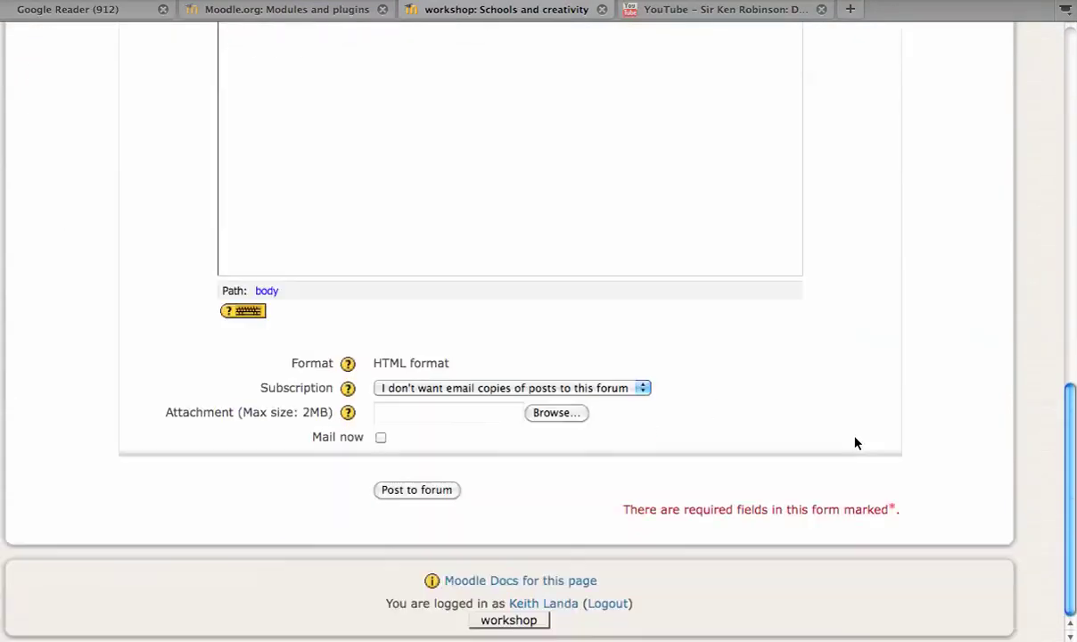
{"action": "left_click", "coordinate": [446, 496]}
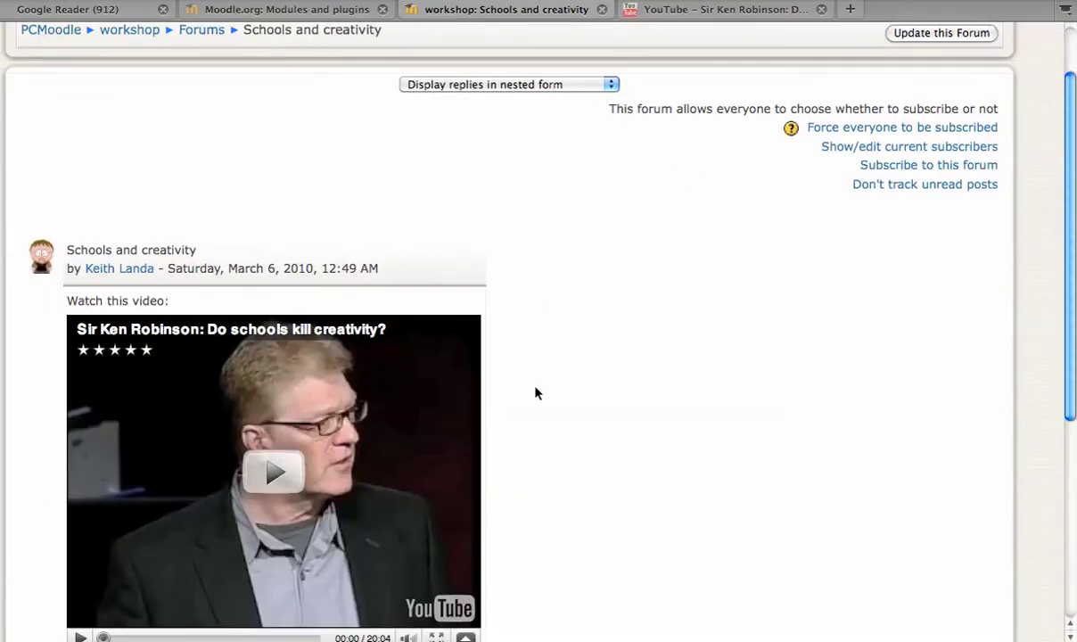
{"action": "scroll", "coordinate": [535, 392], "scroll_direction": "down", "scroll_amount": 2}
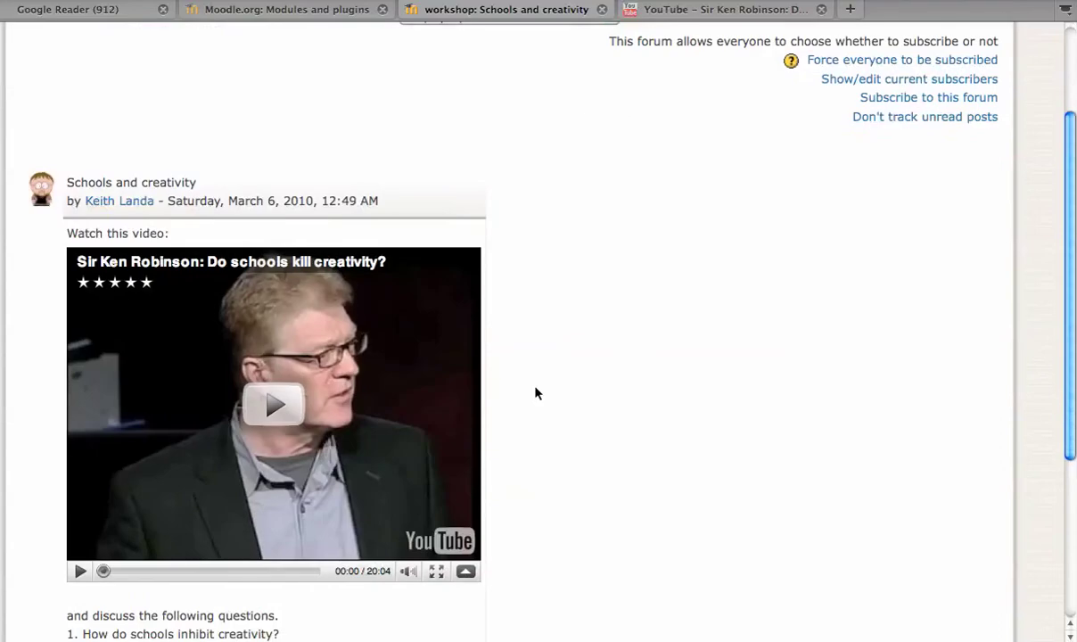